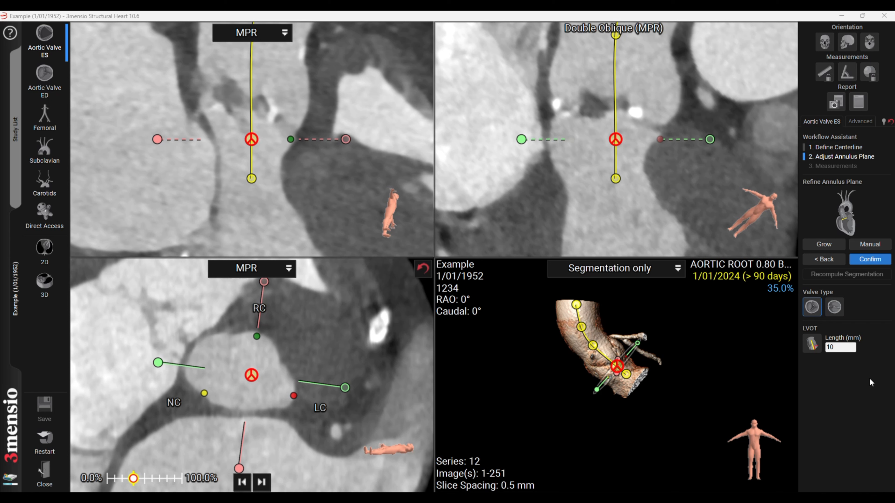
Step: Confirm the annulus plane and trace the annulus border at the basal plane with a polygon measurement, about 429 mm² in area
{"action": "left_click", "coordinate": [870, 260]}
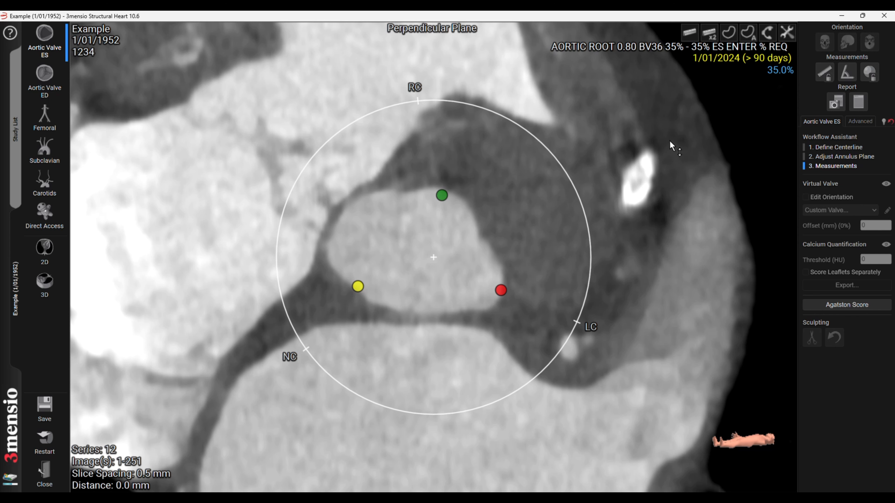
{"action": "left_click", "coordinate": [726, 33]}
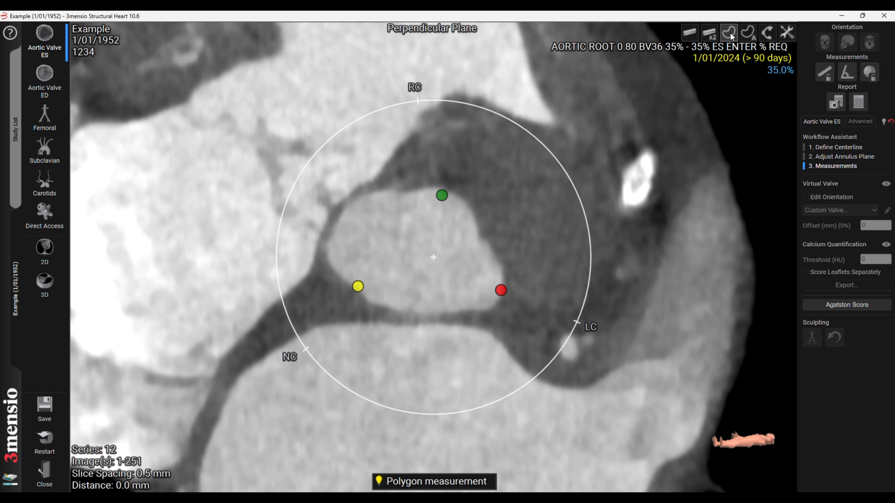
{"action": "left_click", "coordinate": [327, 247]}
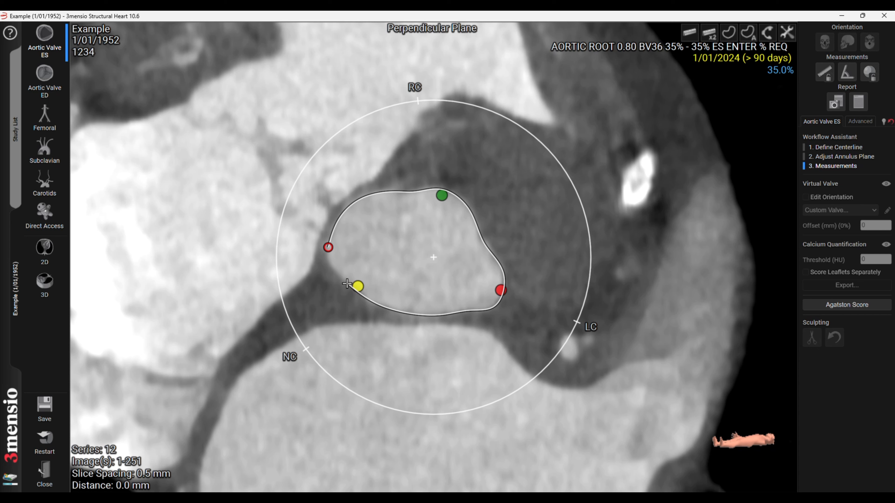
{"action": "left_click", "coordinate": [328, 254]}
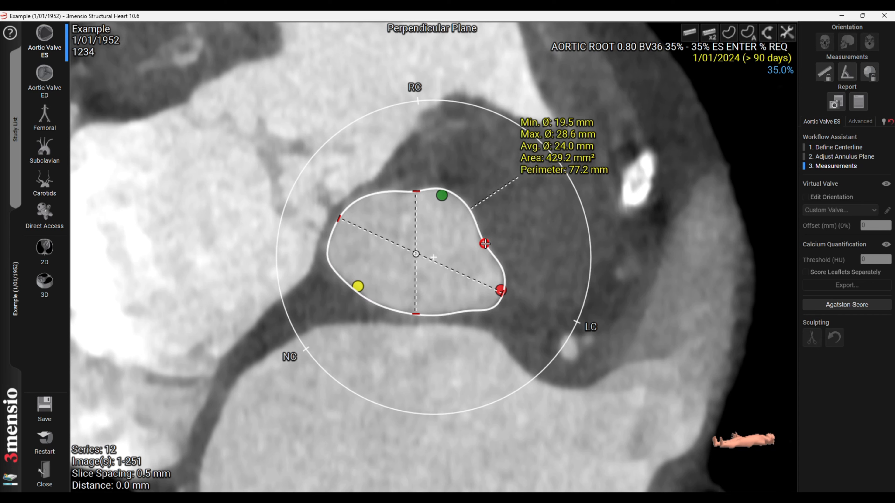
Step: Nudge the control points on the annulus contour's right and upper edges and move its measurement readout slightly lower
{"action": "mouse_move", "coordinate": [485, 244]}
{"action": "left_mouse_down"}
{"action": "mouse_move", "coordinate": [569, 220]}
{"action": "mouse_move", "coordinate": [481, 244]}
{"action": "left_mouse_up"}
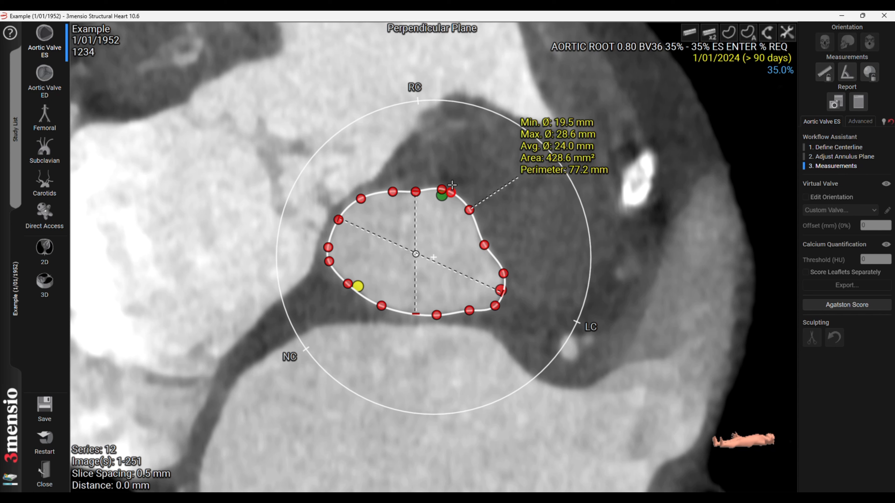
{"action": "left_click_drag", "start_coordinate": [415, 194], "coordinate": [413, 194]}
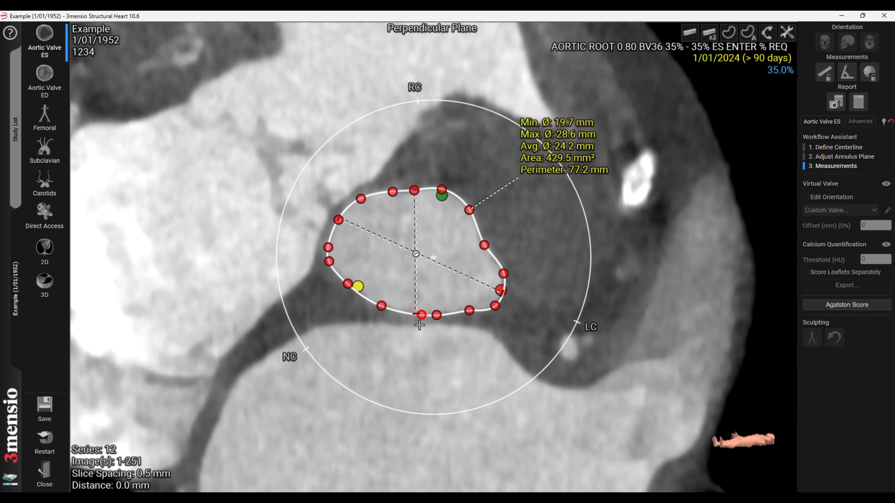
{"action": "left_click_drag", "start_coordinate": [553, 162], "coordinate": [548, 181]}
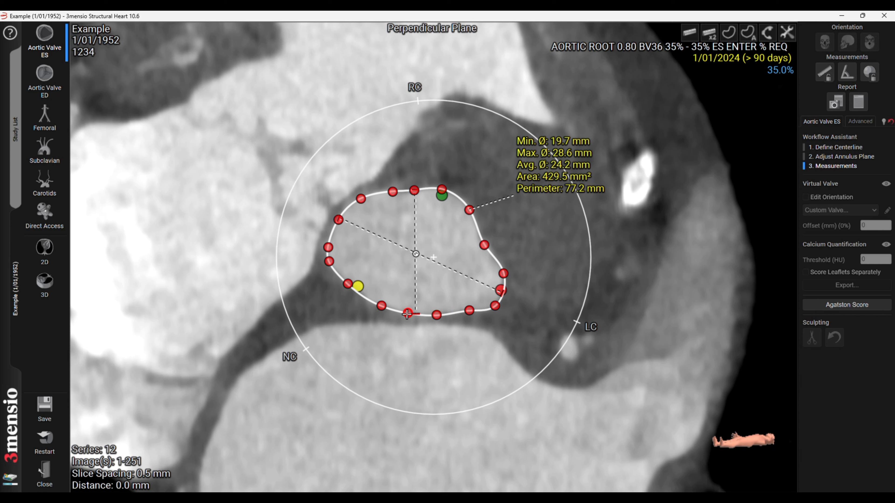
Step: Add an extra control point on the annulus contour's lower edge and delete it again
{"action": "left_click_drag", "start_coordinate": [406, 314], "coordinate": [405, 313]}
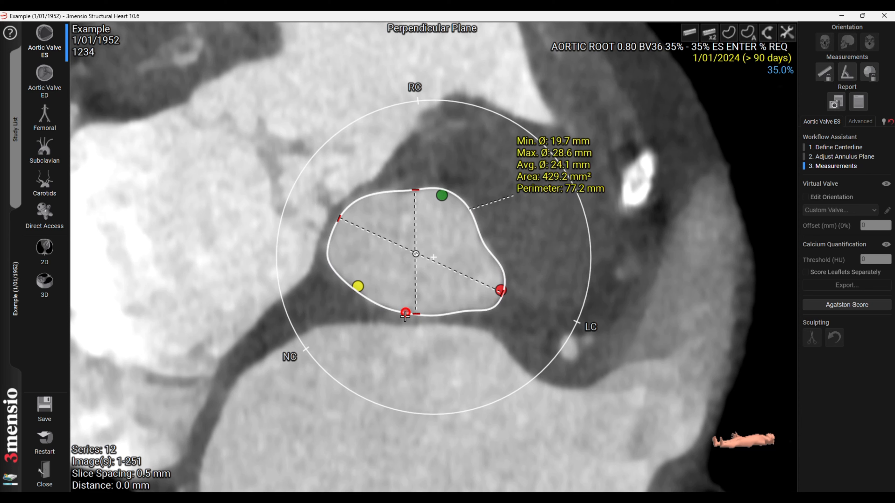
{"action": "right_click", "coordinate": [405, 317]}
{"action": "left_click", "coordinate": [415, 322]}
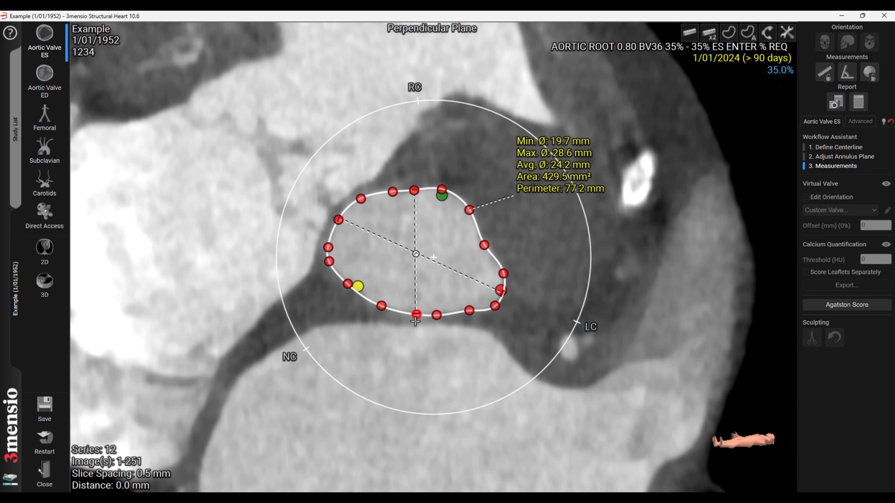
Step: Delete two surplus control points near the LC hinge point and move the contour's corner point onto the red marker
{"action": "right_click", "coordinate": [472, 310]}
{"action": "left_click", "coordinate": [489, 317]}
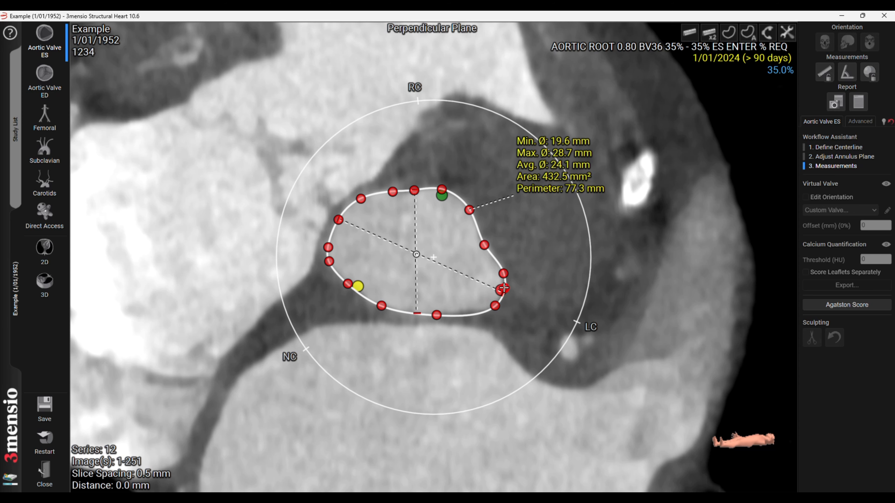
{"action": "right_click", "coordinate": [501, 274]}
{"action": "left_click", "coordinate": [515, 283]}
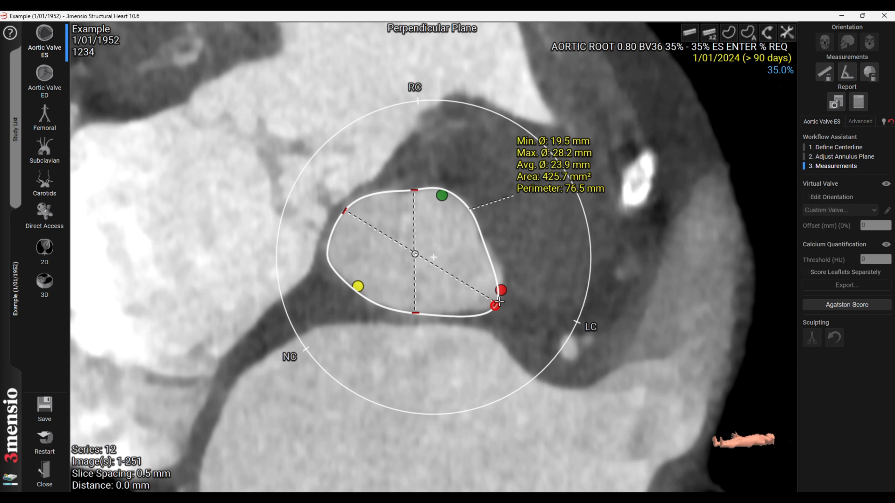
{"action": "left_click_drag", "start_coordinate": [497, 304], "coordinate": [502, 290]}
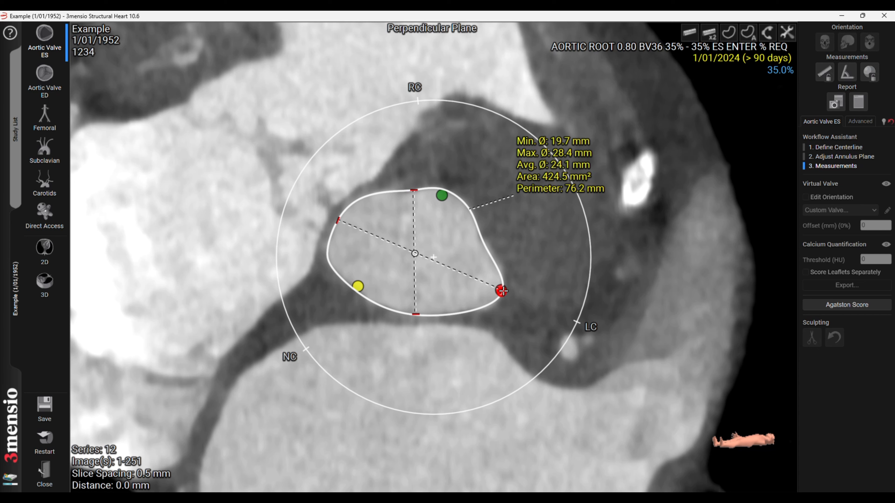
Step: Reposition the control points on the annulus contour's right and lower edges to follow the lumen border
{"action": "left_click", "coordinate": [486, 246]}
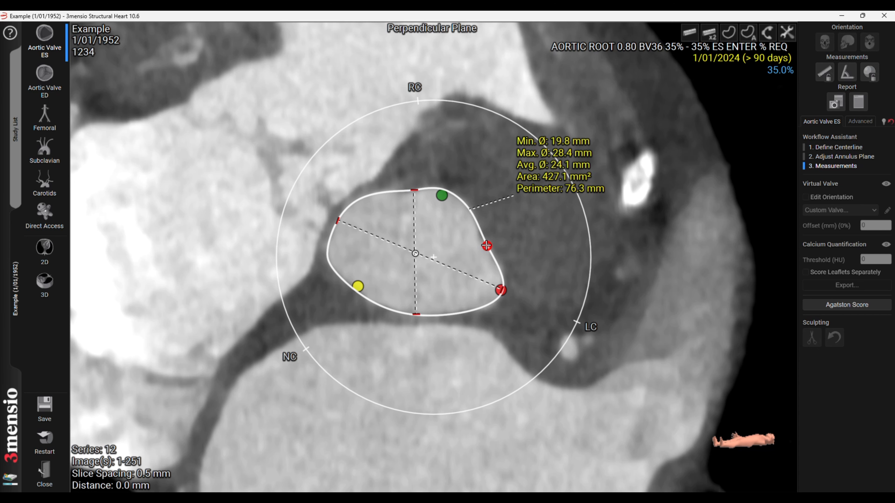
{"action": "left_click_drag", "start_coordinate": [486, 245], "coordinate": [485, 249]}
{"action": "left_click_drag", "start_coordinate": [438, 316], "coordinate": [450, 315]}
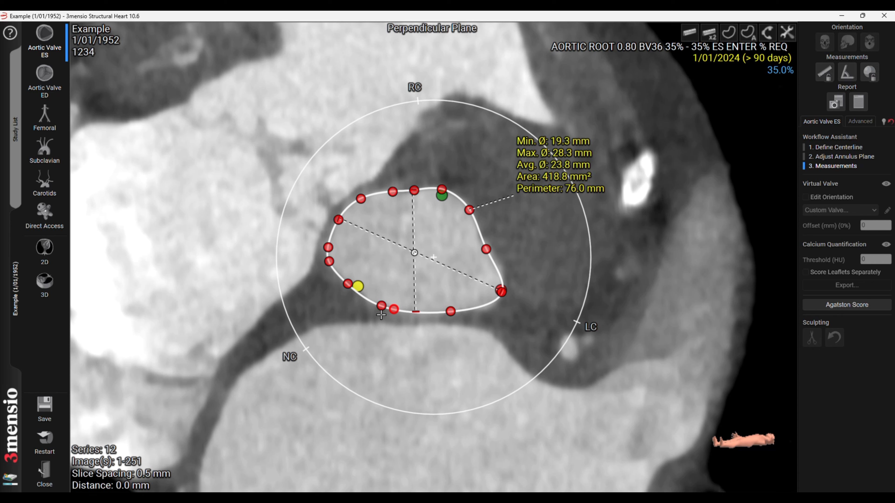
{"action": "left_click_drag", "start_coordinate": [381, 307], "coordinate": [387, 309]}
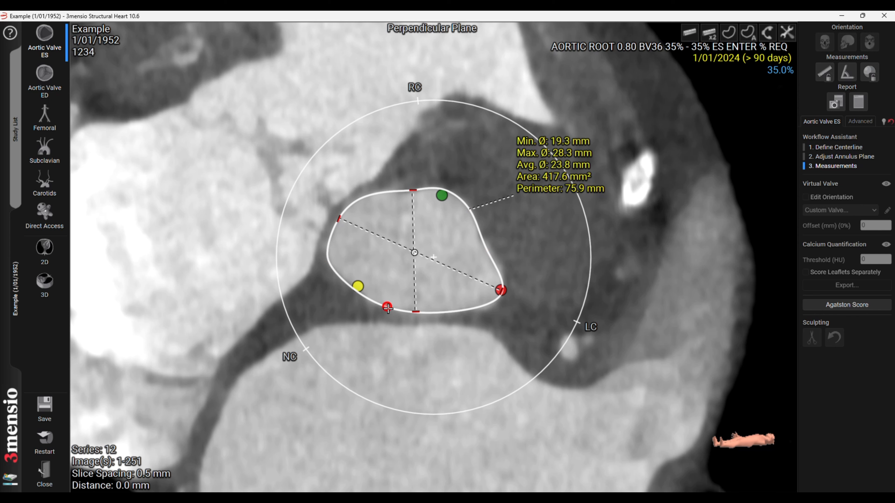
Step: Smooth the annulus contour's left and upper-left edge, return to the multi-view layout and move the measurement readout clear of the contour
{"action": "right_click", "coordinate": [329, 252]}
{"action": "left_click_drag", "start_coordinate": [330, 257], "coordinate": [329, 257]}
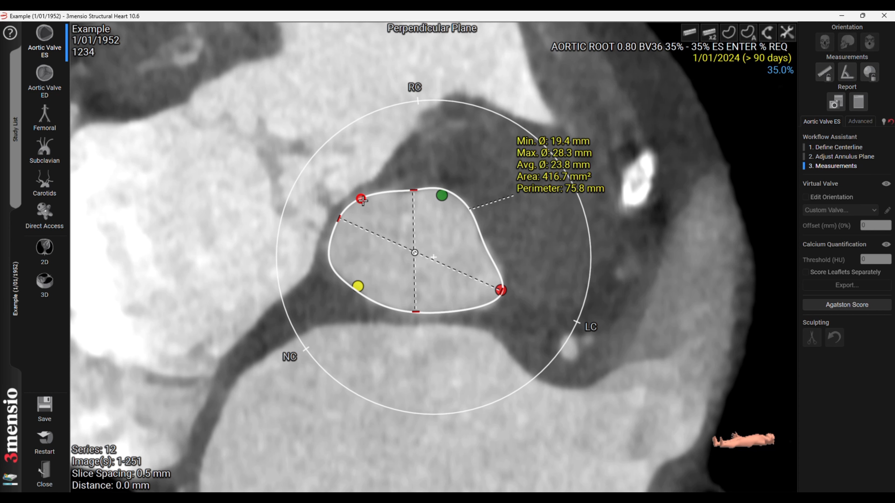
{"action": "left_click_drag", "start_coordinate": [361, 200], "coordinate": [364, 198]}
{"action": "double_click", "coordinate": [532, 237]}
{"action": "left_click_drag", "start_coordinate": [283, 118], "coordinate": [271, 88]}
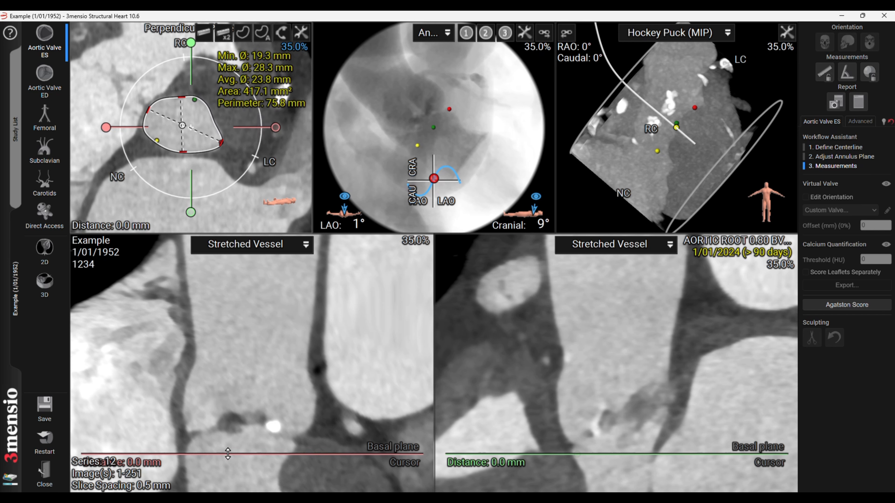
Step: Trace the LVOT border 3.0 mm below the basal plane with a polygon measurement, about 371 mm² in area
{"action": "scroll", "coordinate": [232, 204], "scroll_direction": "down", "scroll_amount": 3}
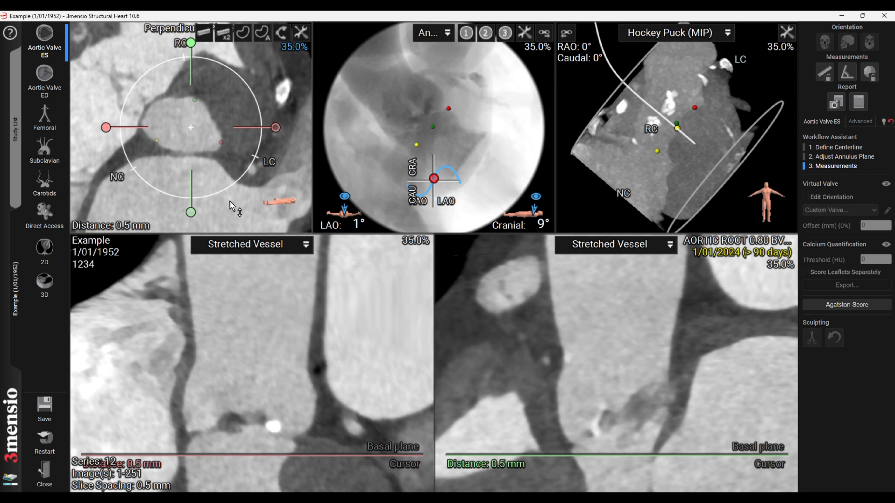
{"action": "scroll", "coordinate": [239, 203], "scroll_direction": "down", "scroll_amount": 1}
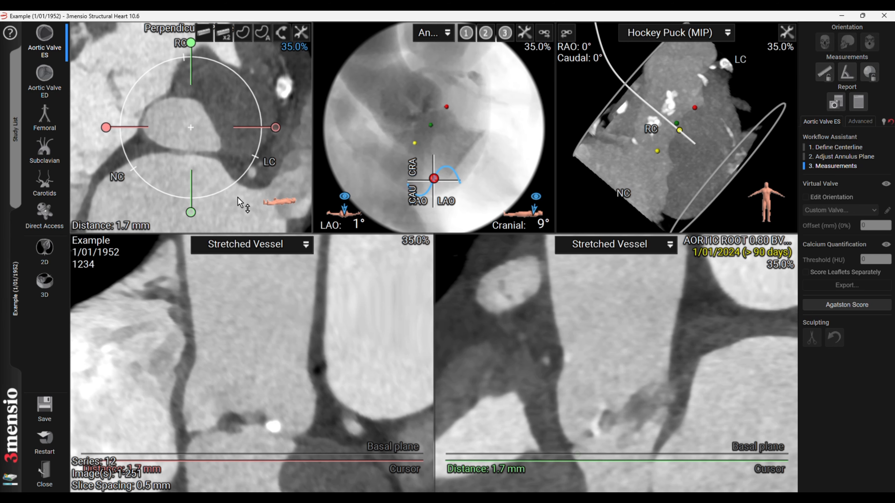
{"action": "scroll", "coordinate": [242, 201], "scroll_direction": "down", "scroll_amount": 6}
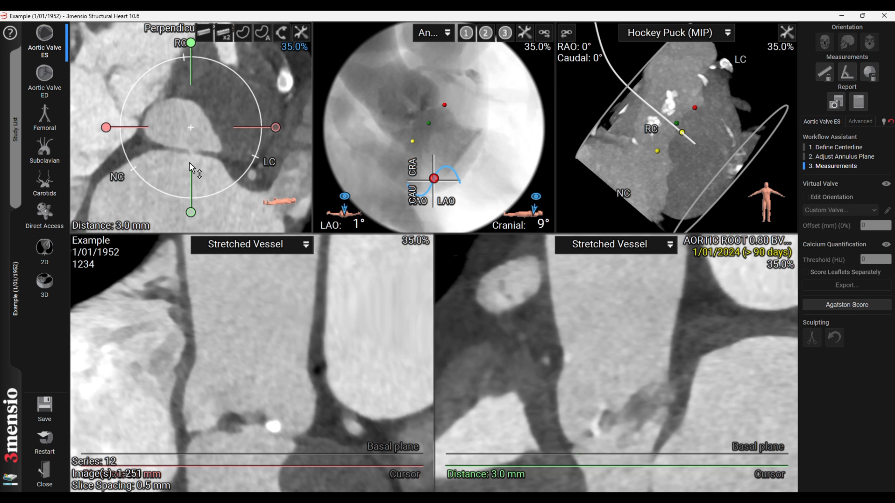
{"action": "double_click", "coordinate": [193, 148]}
{"action": "left_click", "coordinate": [735, 33]}
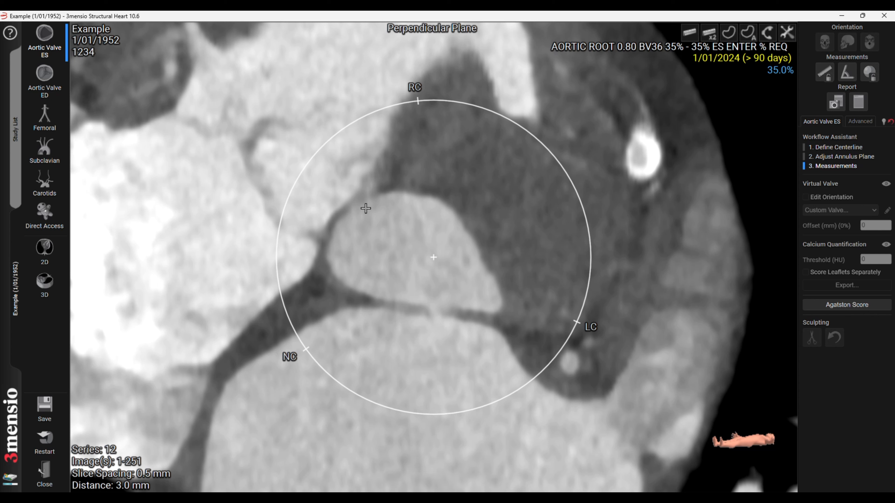
{"action": "left_click", "coordinate": [328, 247]}
{"action": "mouse_move", "coordinate": [340, 219]}
{"action": "left_mouse_down"}
{"action": "mouse_move", "coordinate": [385, 193]}
{"action": "mouse_move", "coordinate": [445, 205]}
{"action": "mouse_move", "coordinate": [498, 300]}
{"action": "mouse_move", "coordinate": [483, 309]}
{"action": "mouse_move", "coordinate": [375, 302]}
{"action": "mouse_move", "coordinate": [331, 268]}
{"action": "mouse_move", "coordinate": [329, 248]}
{"action": "left_mouse_up"}
Step: Move the LVOT readout away from the contour, fine-tune the contour's lower-left edge and return to the multi-view layout
{"action": "left_click_drag", "start_coordinate": [563, 216], "coordinate": [545, 169]}
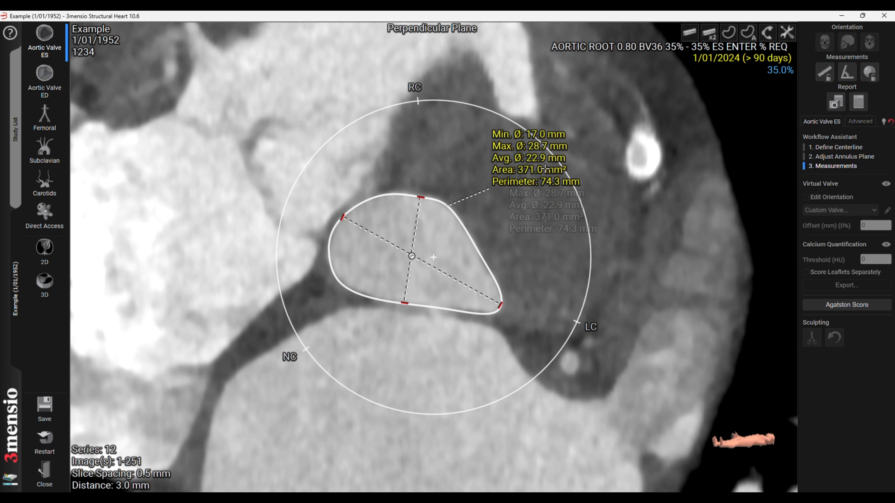
{"action": "left_click_drag", "start_coordinate": [339, 283], "coordinate": [336, 280]}
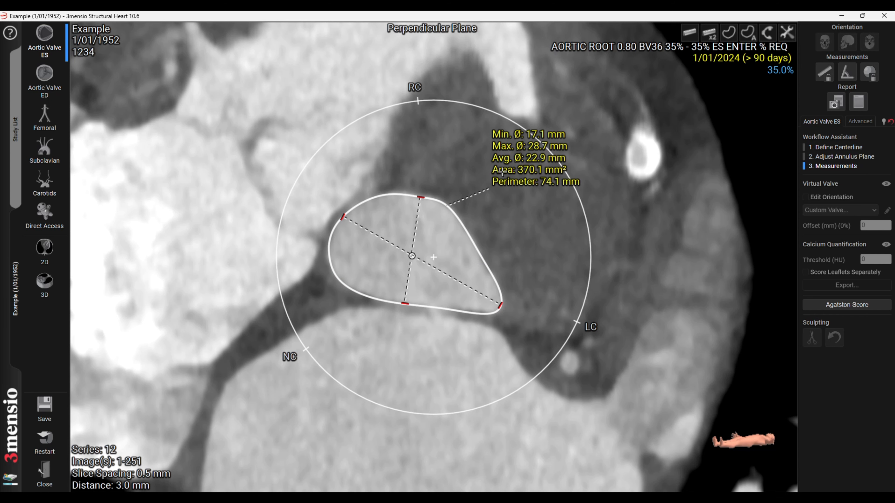
{"action": "double_click", "coordinate": [519, 225]}
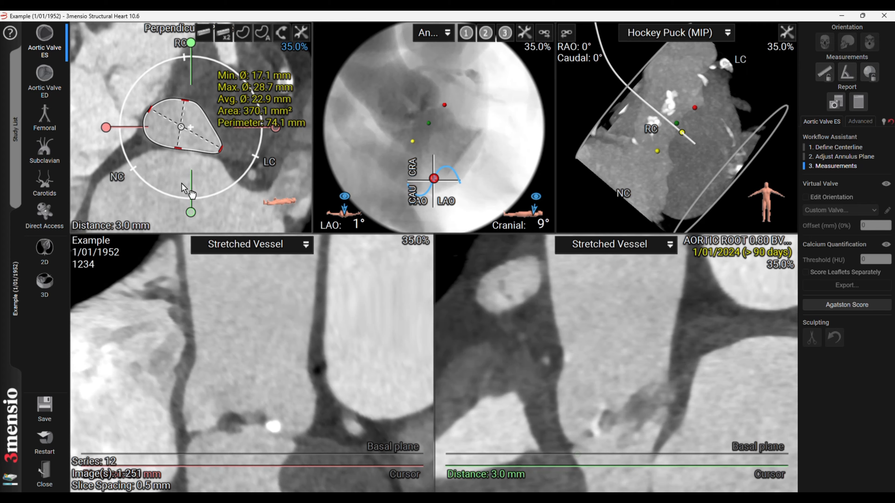
Step: Label the contour at 3.0 mm as LVOT Dimensions and the basal-plane contour as Annulus Dimensions
{"action": "right_click", "coordinate": [256, 99]}
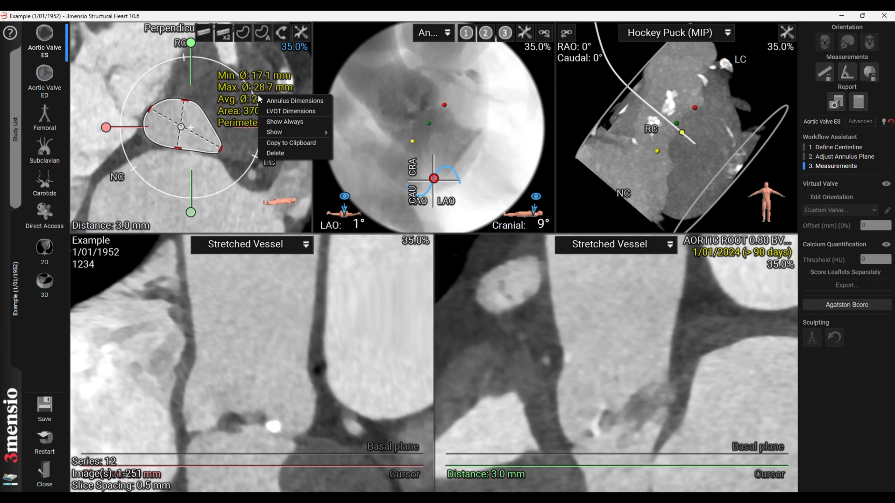
{"action": "left_click", "coordinate": [285, 112]}
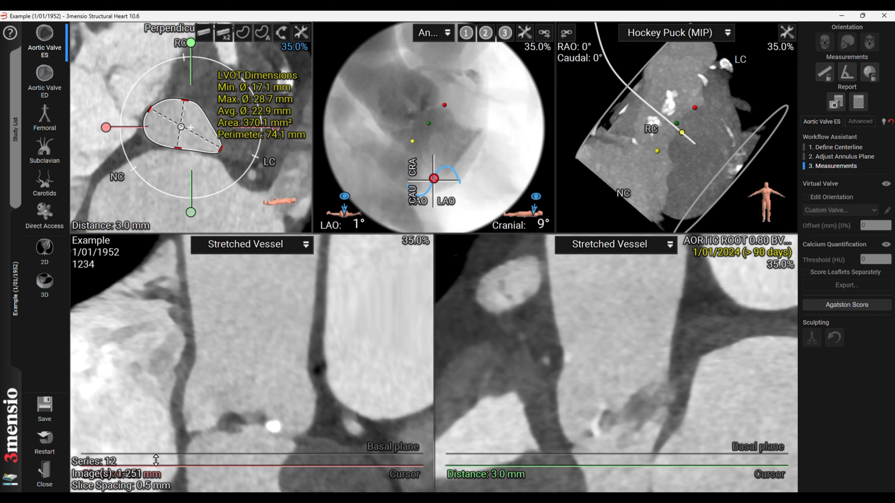
{"action": "left_click_drag", "start_coordinate": [157, 465], "coordinate": [165, 455]}
{"action": "right_click", "coordinate": [250, 80]}
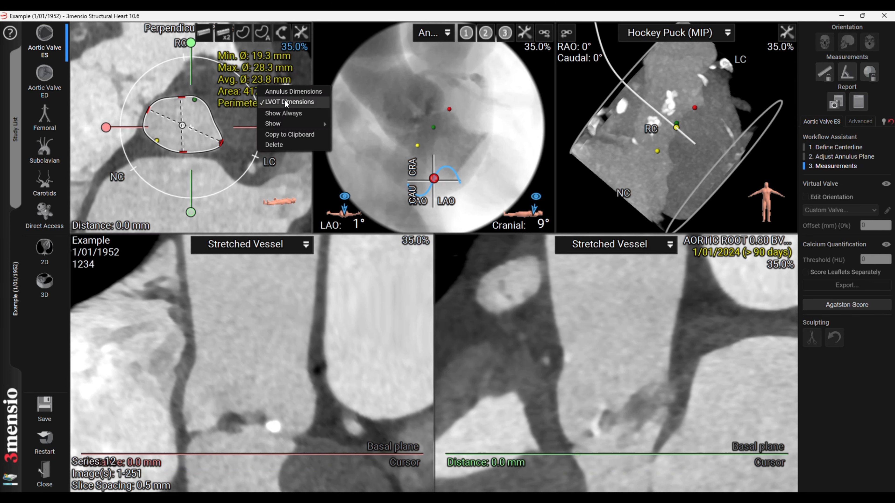
{"action": "left_click", "coordinate": [291, 91]}
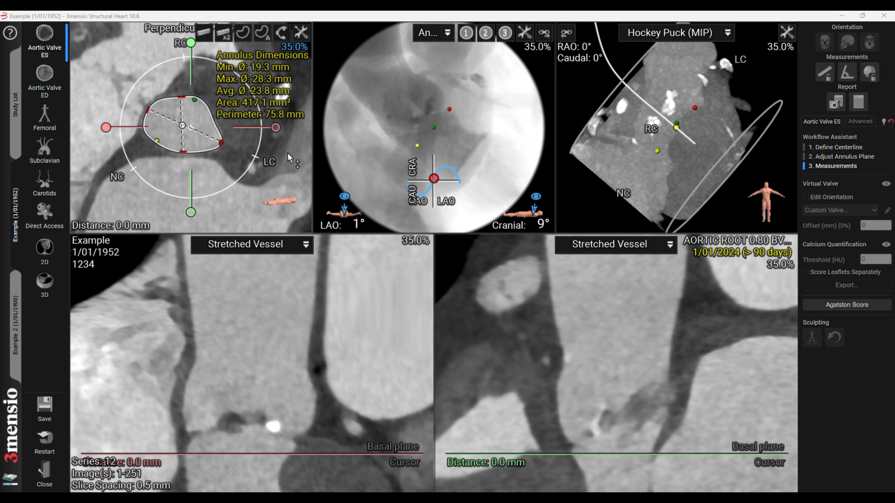
Step: Switch to the Example 2 study and examine the calcium around its annulus in slices near the basal plane, ending at 0.0 mm
{"action": "left_click", "coordinate": [17, 328]}
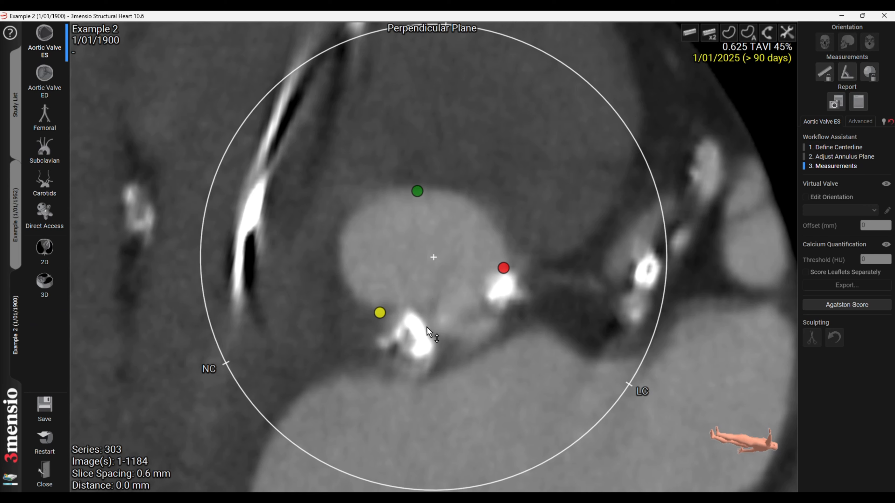
{"action": "left_click_drag", "start_coordinate": [496, 324], "coordinate": [488, 368]}
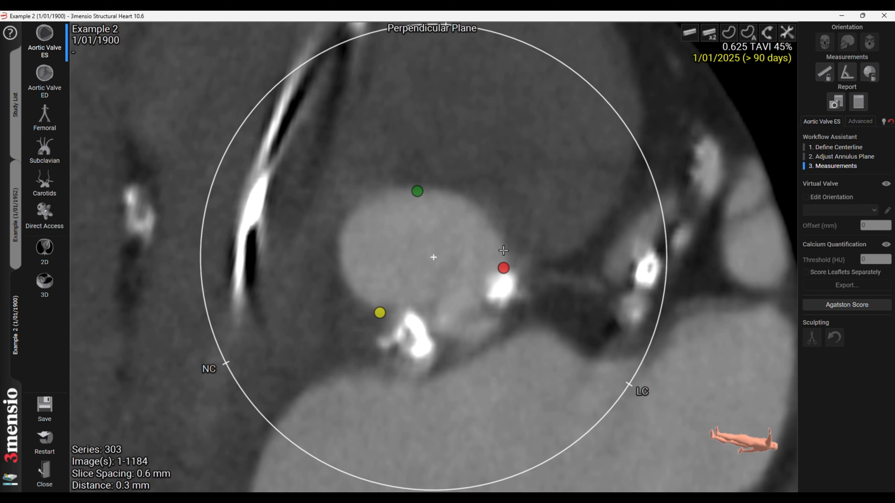
{"action": "left_click_drag", "start_coordinate": [499, 246], "coordinate": [502, 249]}
{"action": "scroll", "coordinate": [501, 253], "scroll_direction": "down", "scroll_amount": 2}
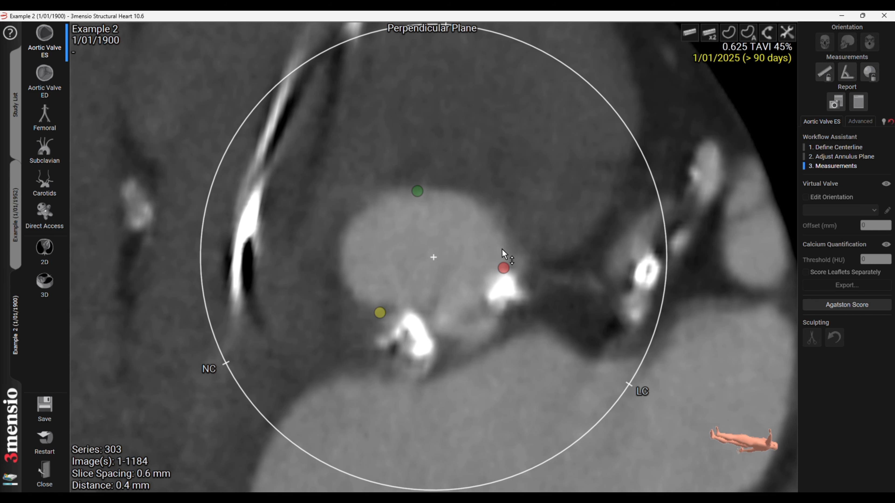
{"action": "double_click", "coordinate": [503, 253]}
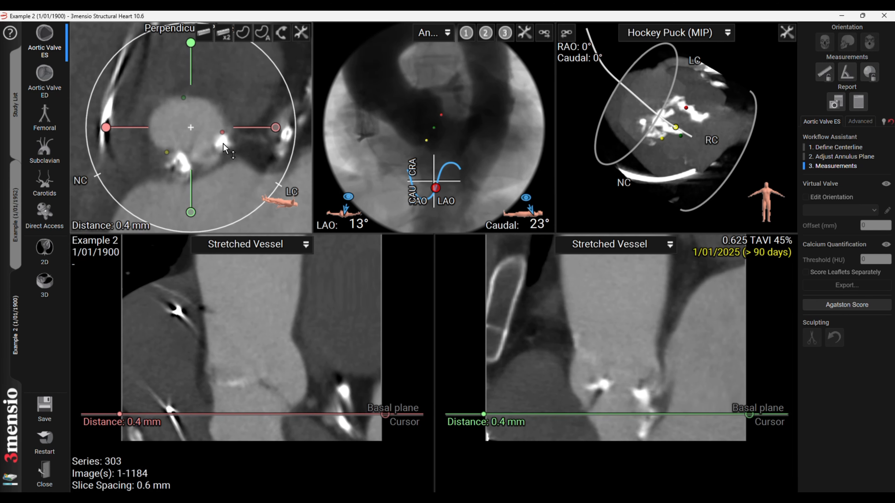
{"action": "scroll", "coordinate": [224, 144], "scroll_direction": "up", "scroll_amount": 2}
{"action": "scroll", "coordinate": [225, 154], "scroll_direction": "down", "scroll_amount": 1}
{"action": "scroll", "coordinate": [226, 159], "scroll_direction": "down", "scroll_amount": 5}
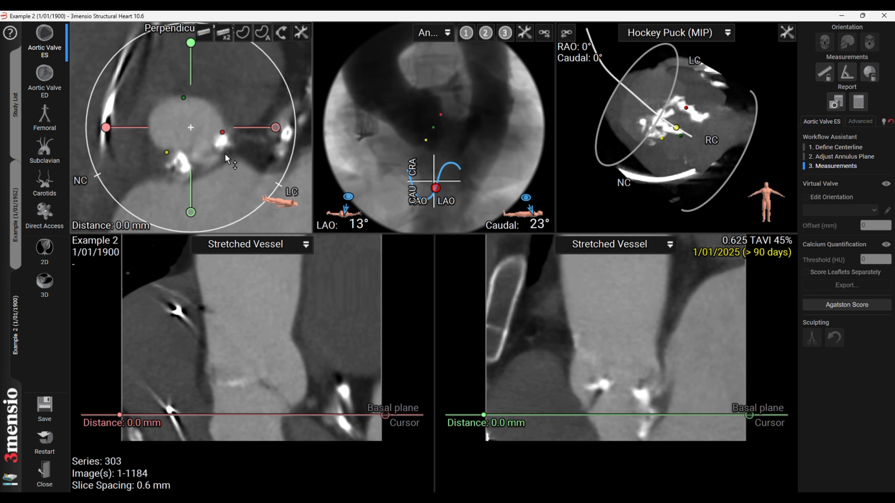
{"action": "double_click", "coordinate": [226, 159]}
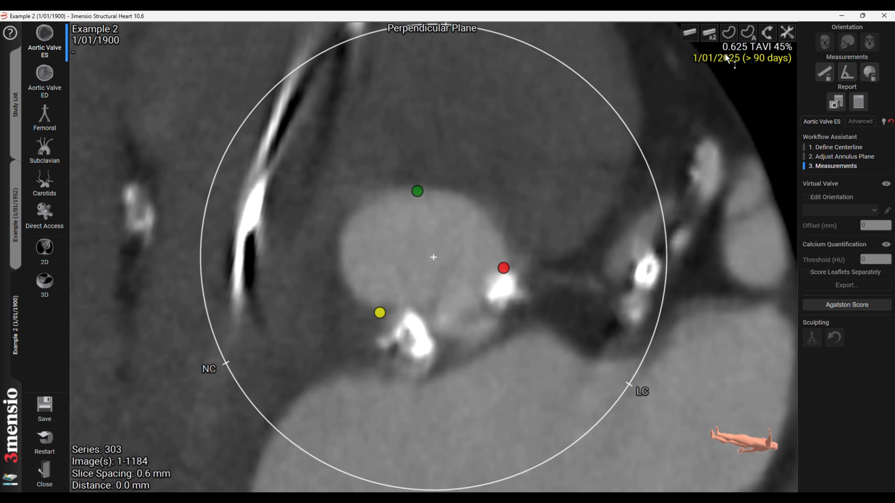
Step: Trace the calcified annulus in Example 2 with a polygon measurement and adjust its lower edge across the calcium, about 504 mm² in area
{"action": "left_click", "coordinate": [728, 33]}
{"action": "mouse_move", "coordinate": [351, 217]}
{"action": "left_mouse_down"}
{"action": "mouse_move", "coordinate": [406, 190]}
{"action": "mouse_move", "coordinate": [475, 210]}
{"action": "mouse_move", "coordinate": [497, 240]}
{"action": "mouse_move", "coordinate": [505, 281]}
{"action": "mouse_move", "coordinate": [492, 324]}
{"action": "mouse_move", "coordinate": [457, 342]}
{"action": "mouse_move", "coordinate": [418, 341]}
{"action": "mouse_move", "coordinate": [369, 318]}
{"action": "mouse_move", "coordinate": [356, 295]}
{"action": "mouse_move", "coordinate": [370, 200]}
{"action": "left_mouse_up"}
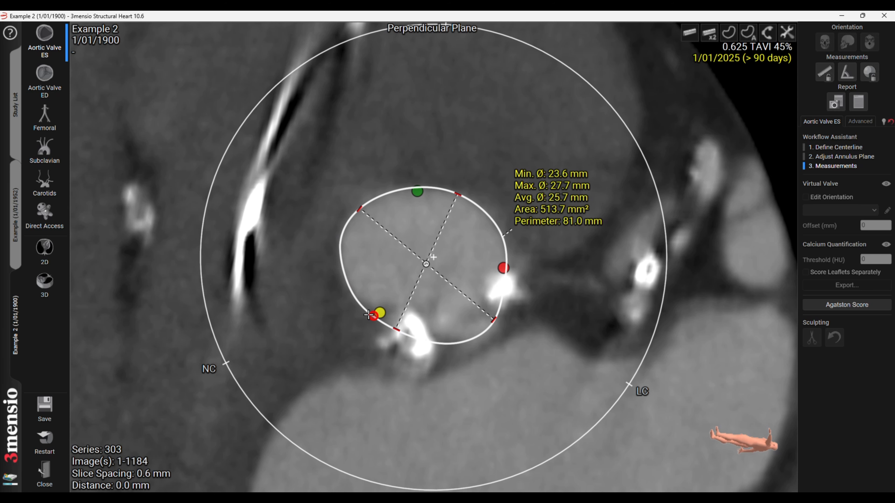
{"action": "left_click_drag", "start_coordinate": [368, 315], "coordinate": [378, 317]}
{"action": "left_click_drag", "start_coordinate": [457, 342], "coordinate": [420, 339]}
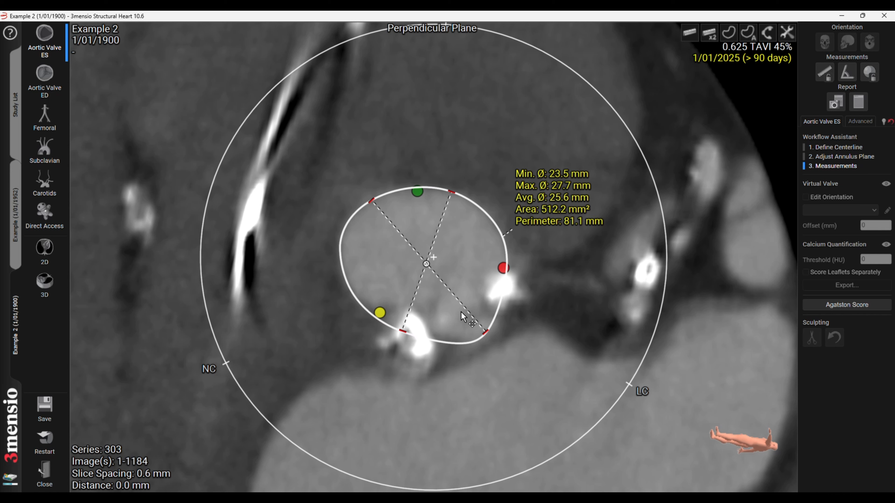
{"action": "left_click_drag", "start_coordinate": [420, 339], "coordinate": [382, 320]}
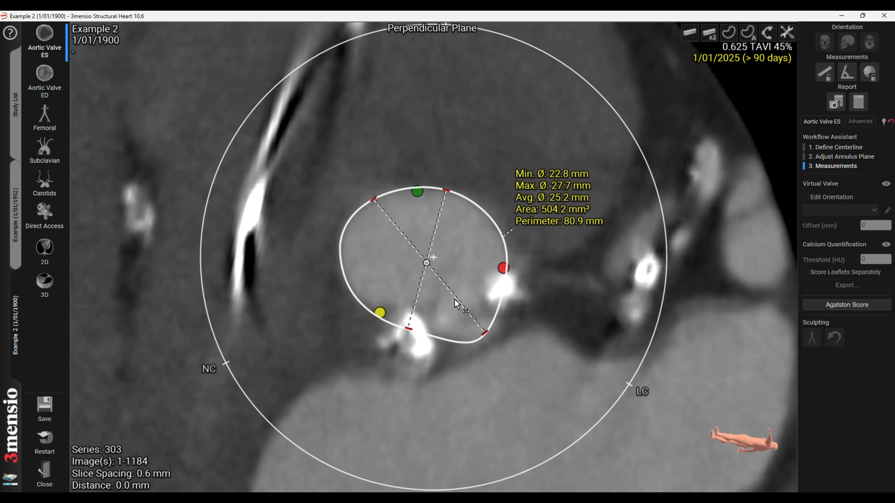